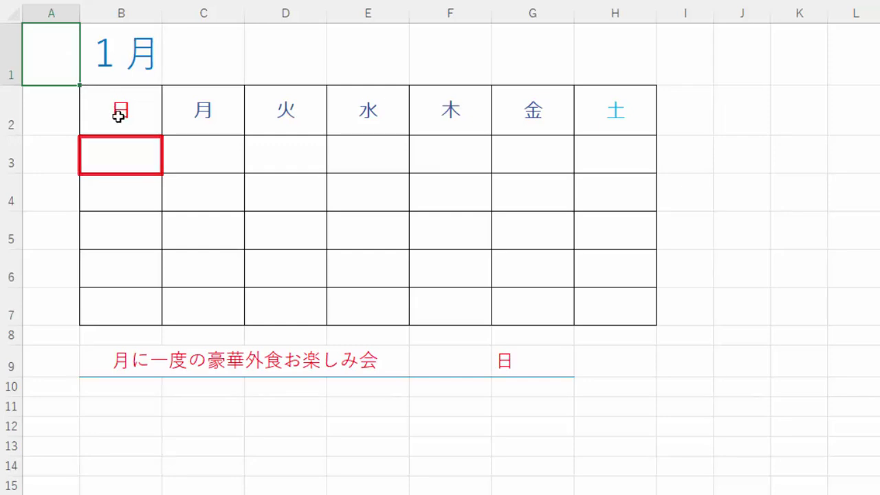
Step: Insert the SEQUENCE function into cell B3, found in the All (すべて表示) category list
left_click(127, 156)
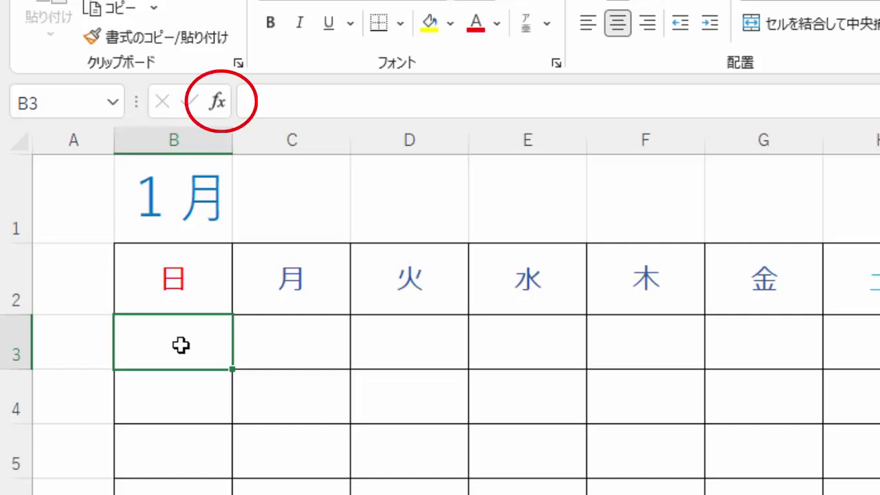
left_click(218, 101)
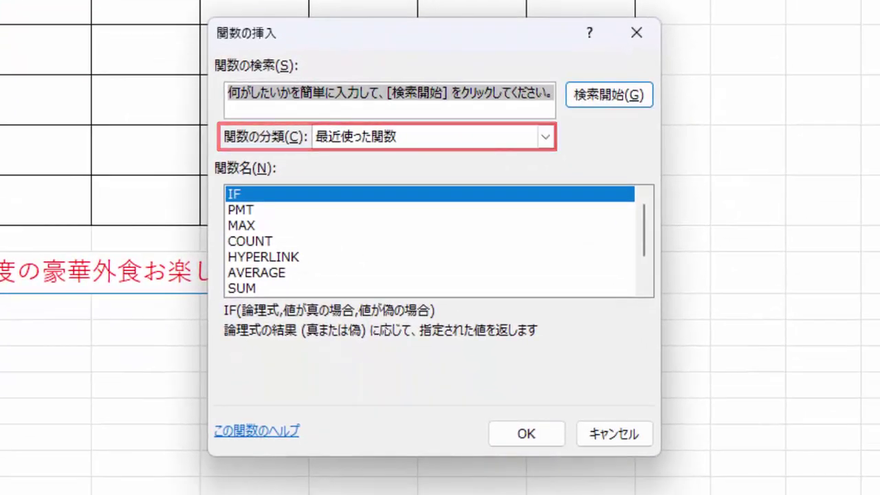
left_click(375, 137)
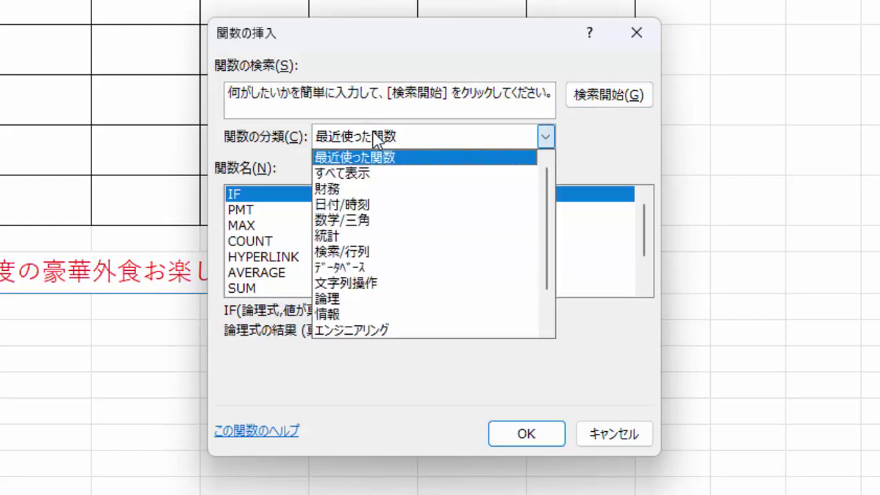
left_click(377, 177)
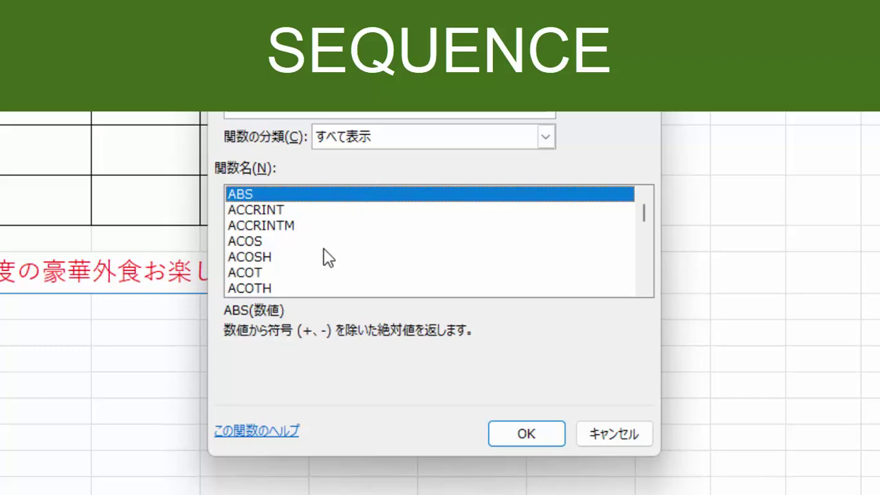
left_click(317, 261)
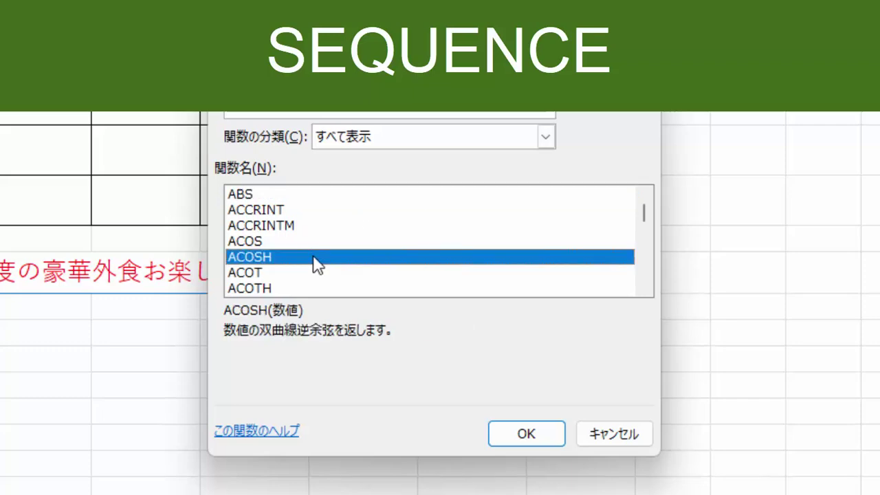
key("s")
scroll(317, 265, "down", 1)
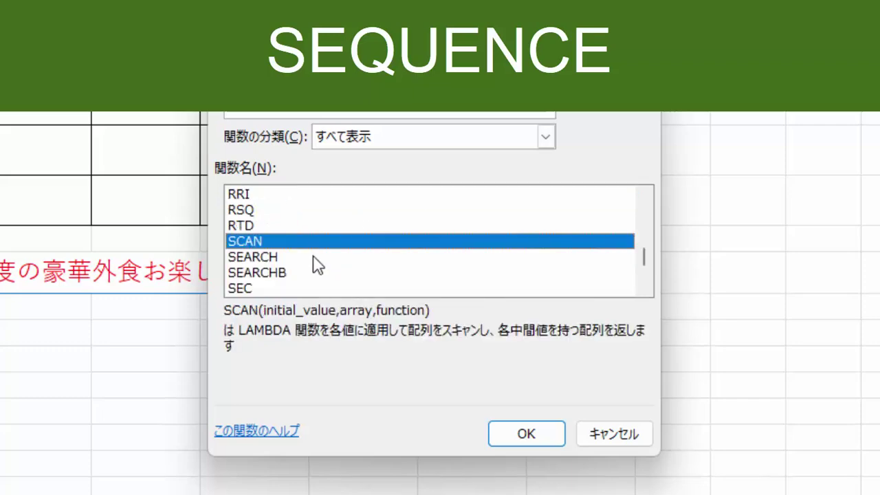
scroll(317, 264, "down", 1)
scroll(317, 264, "down", 1)
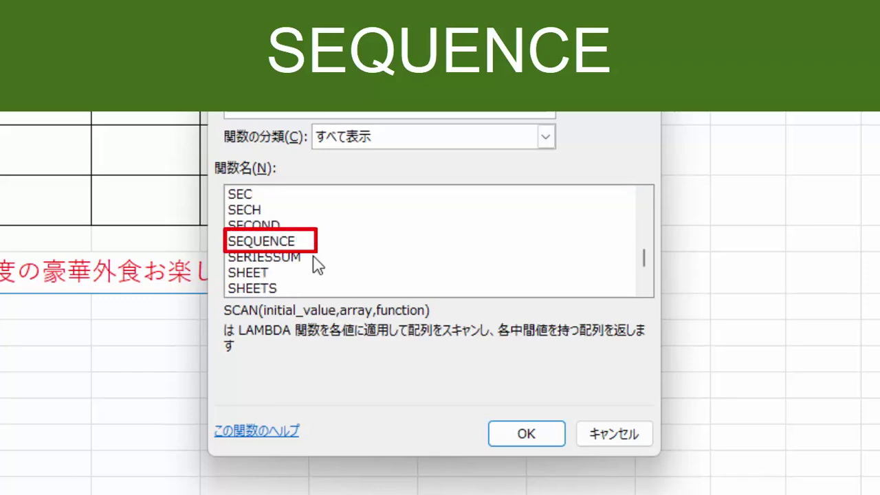
left_click(286, 246)
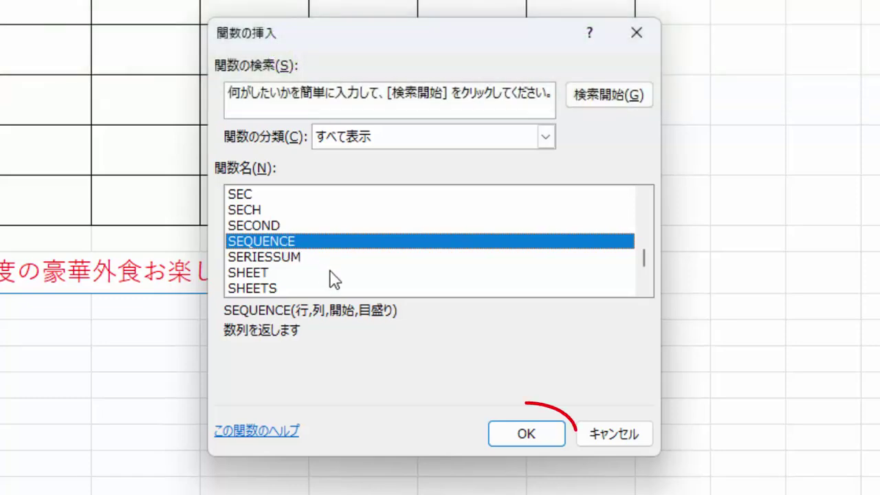
left_click(525, 431)
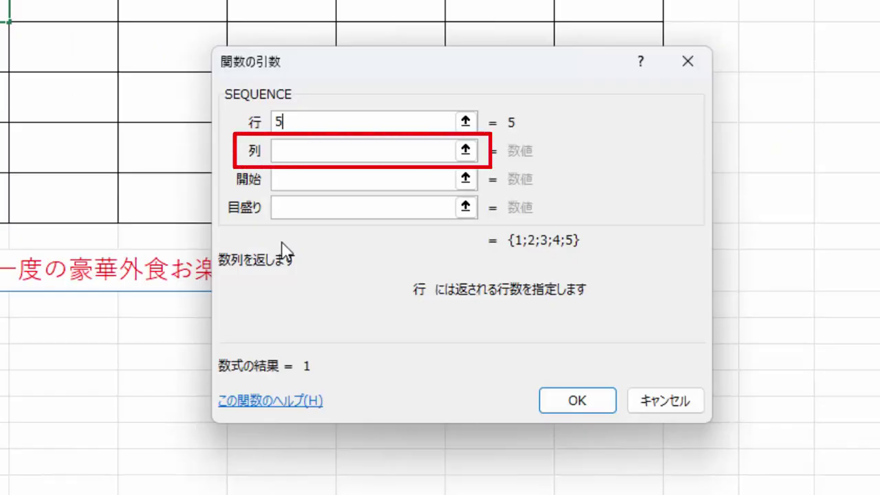
Step: Complete =SEQUENCE(5,7,1,1) in B3 with 7 columns, start 1 and step 1
left_click(293, 149)
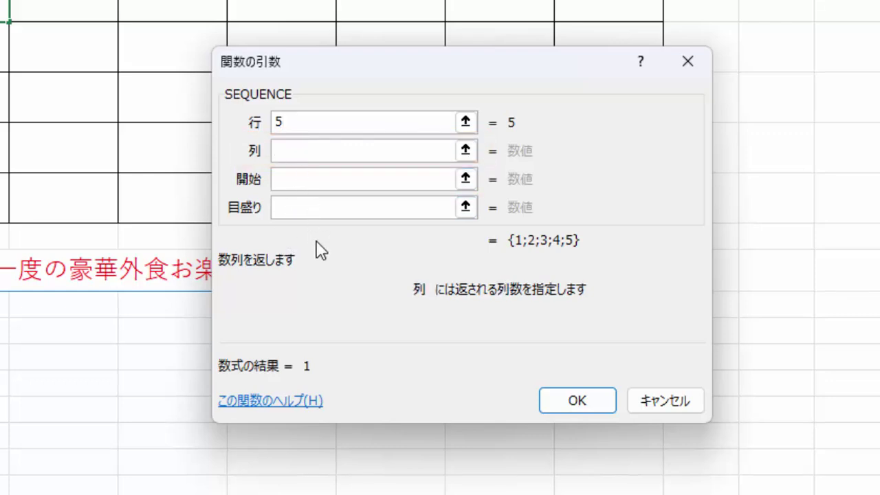
type("7")
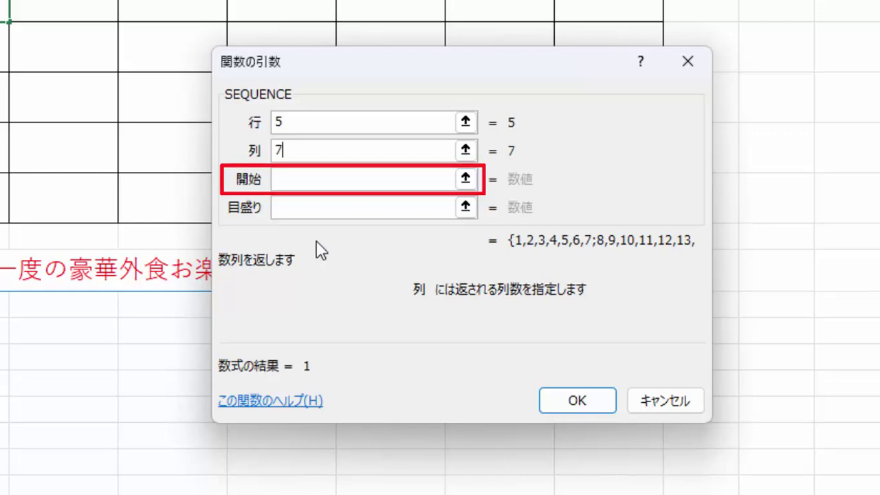
left_click(285, 180)
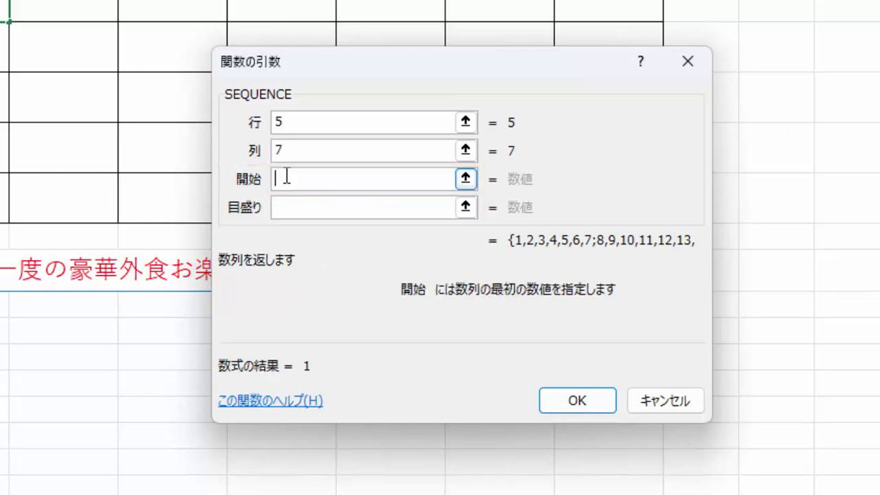
type("1")
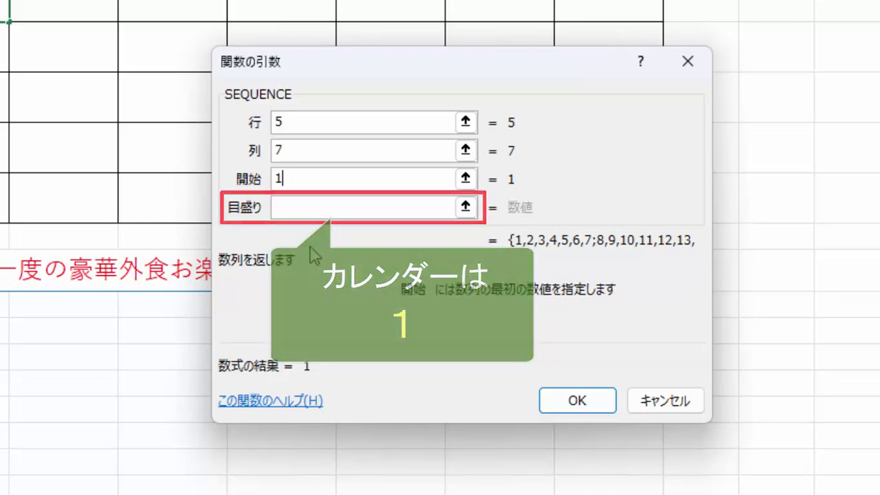
left_click(277, 209)
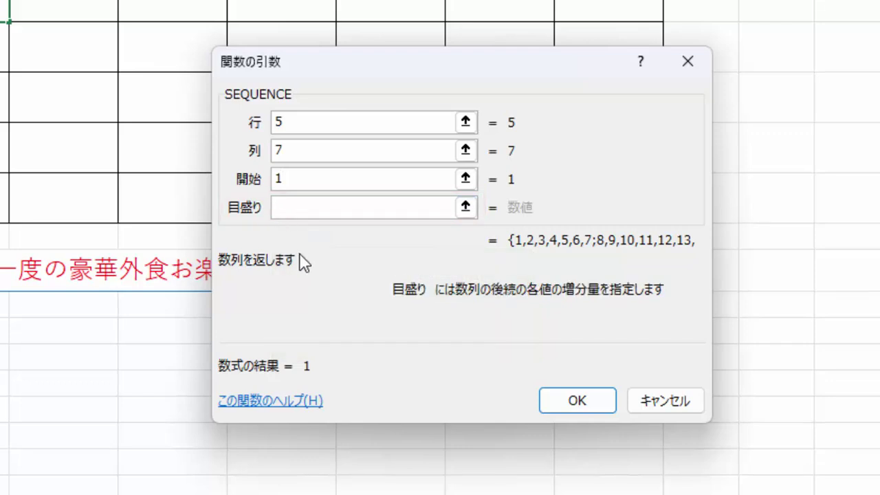
type("1")
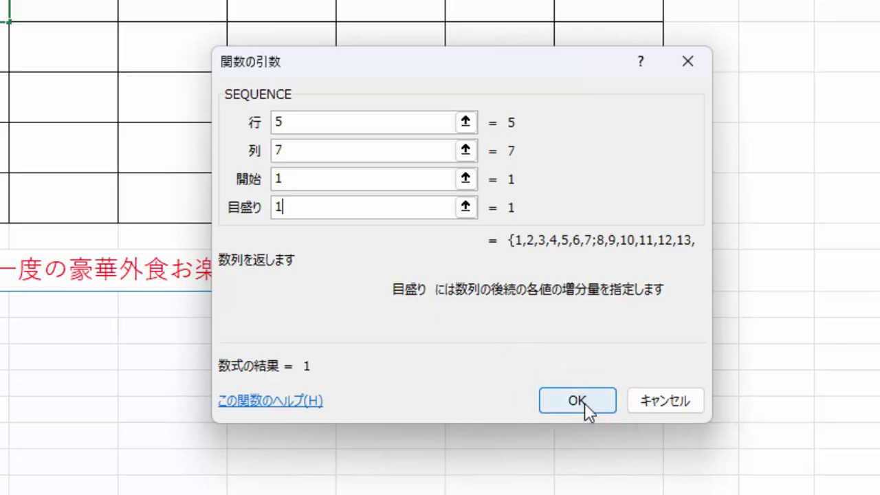
left_click(585, 403)
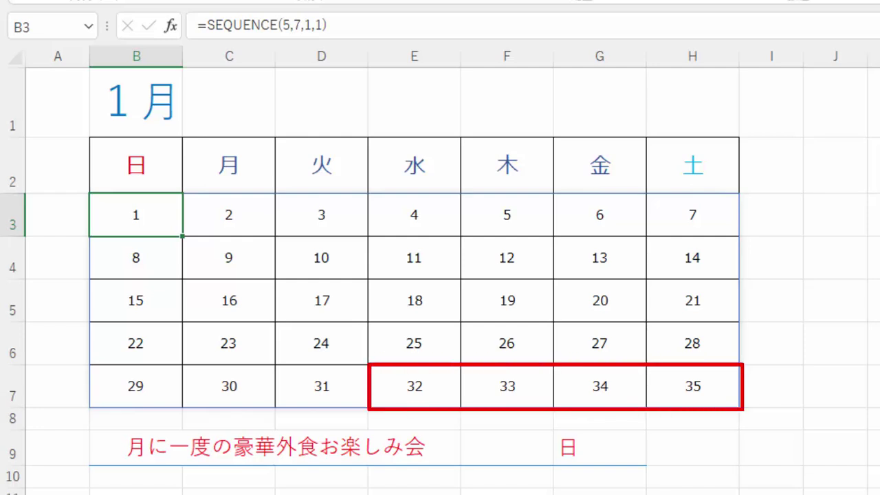
left_click(389, 383)
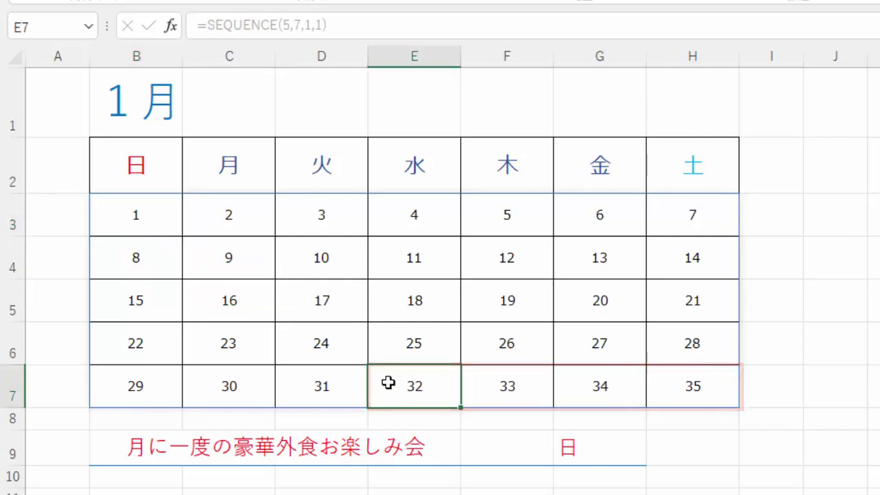
left_click_drag(389, 383, 693, 383)
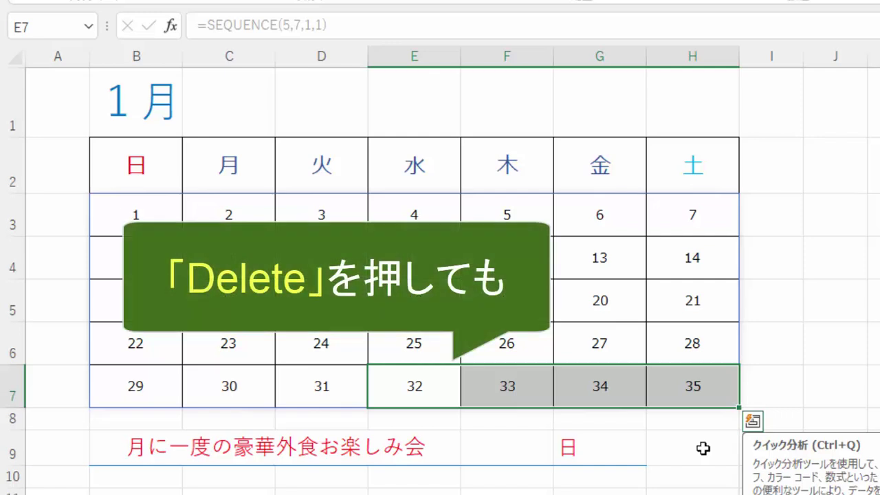
key("Delete")
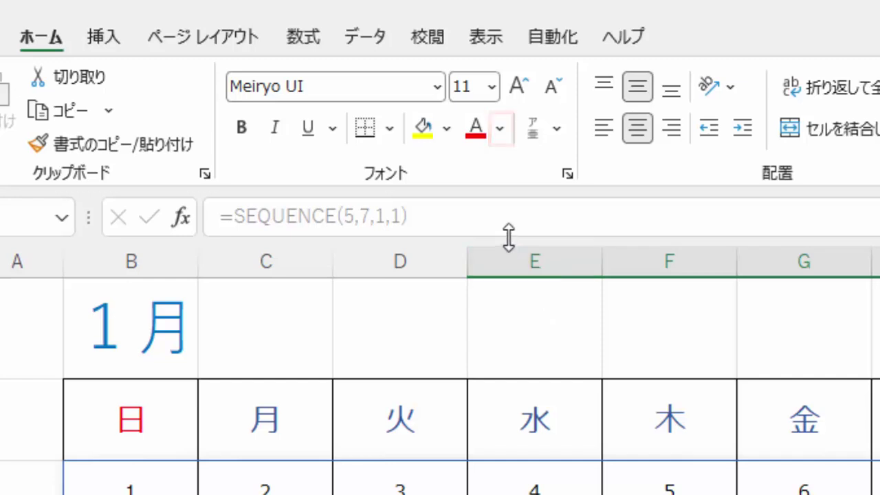
Step: Set the font colour of the surplus numbers 32–35 in E7:H7 to white
left_click(499, 133)
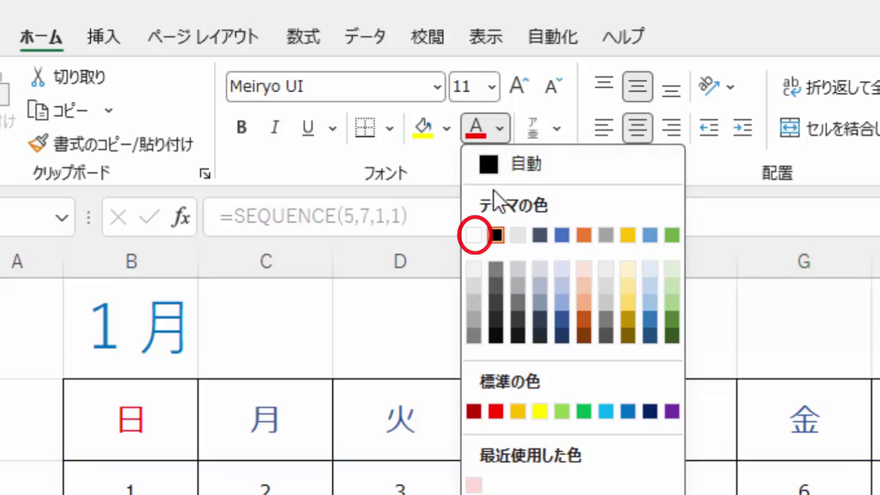
left_click(475, 235)
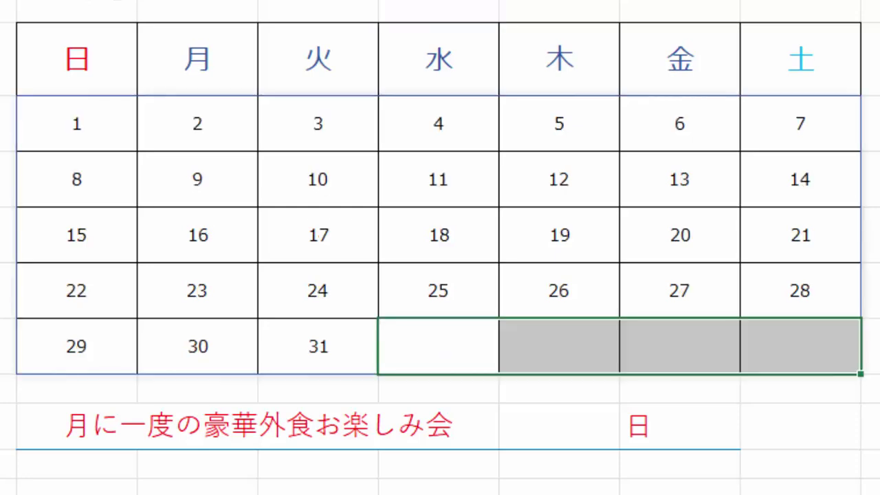
Step: Change the SEQUENCE start value in B3 from 1 to -2
left_click(77, 131)
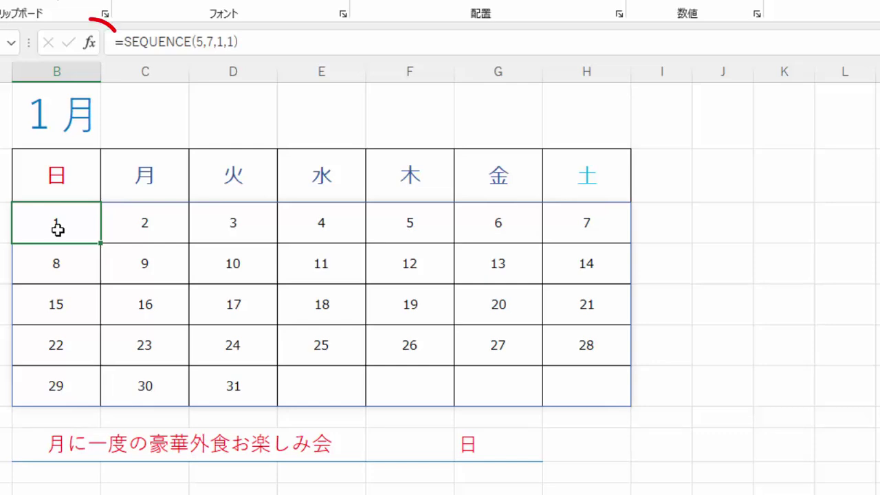
left_click(89, 43)
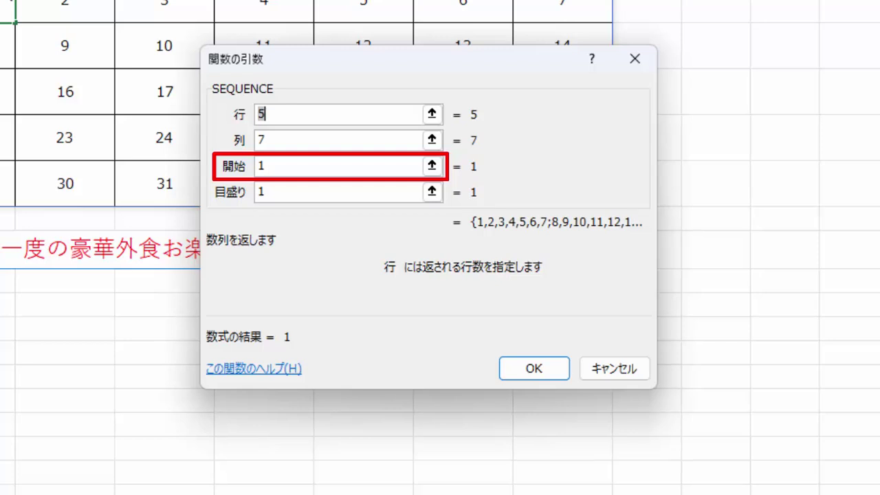
left_click(274, 165)
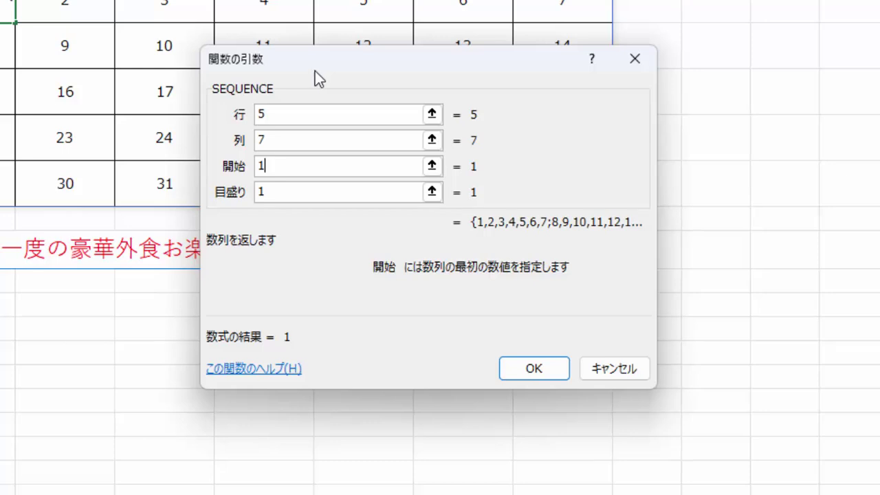
key("BackSpace")
type("-2")
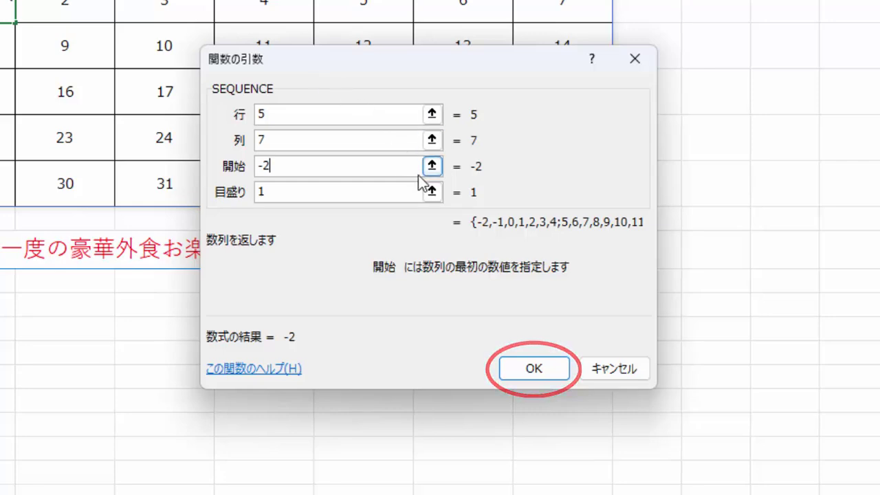
left_click(534, 370)
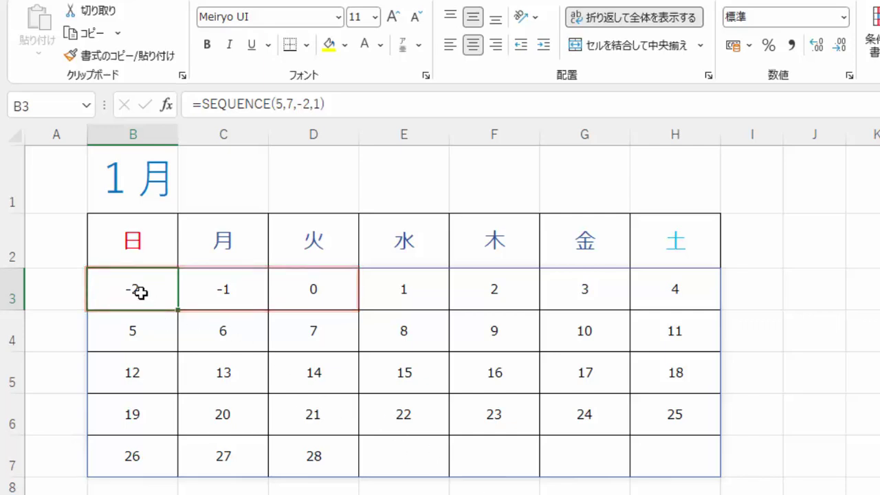
Step: Hide -2, -1 and 0 in B3:D3 by making their font white
left_click_drag(140, 291, 293, 287)
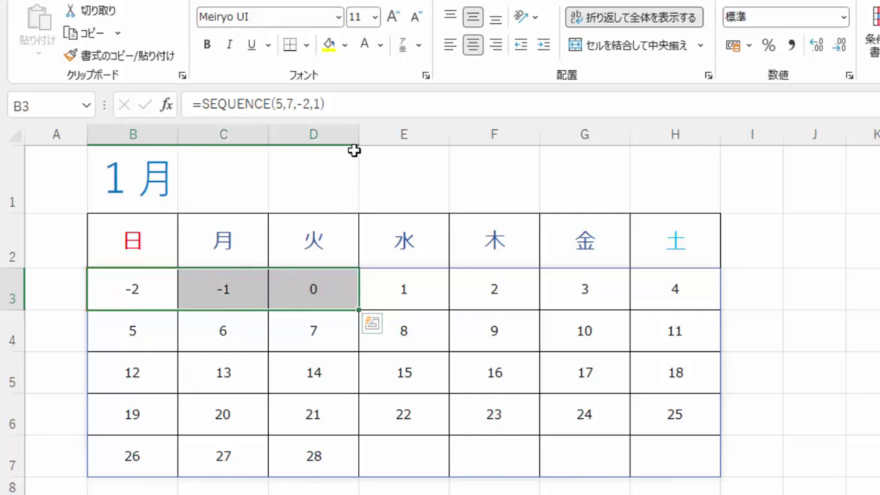
left_click(382, 47)
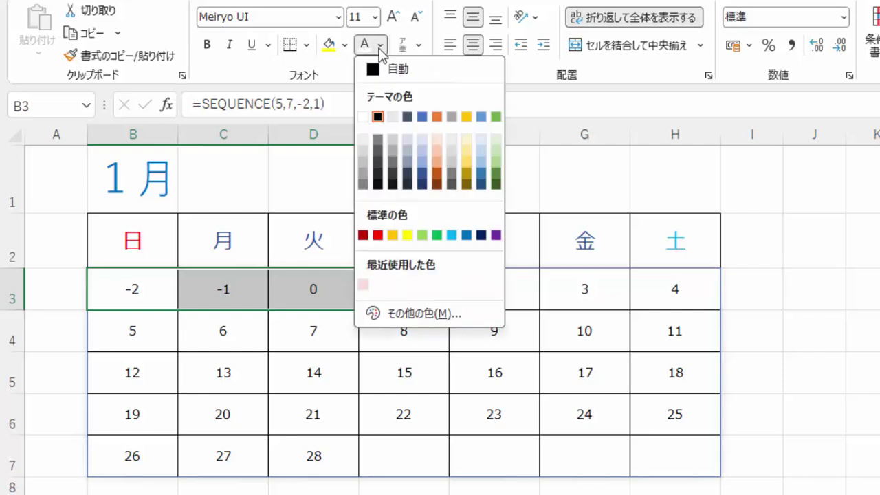
left_click(363, 115)
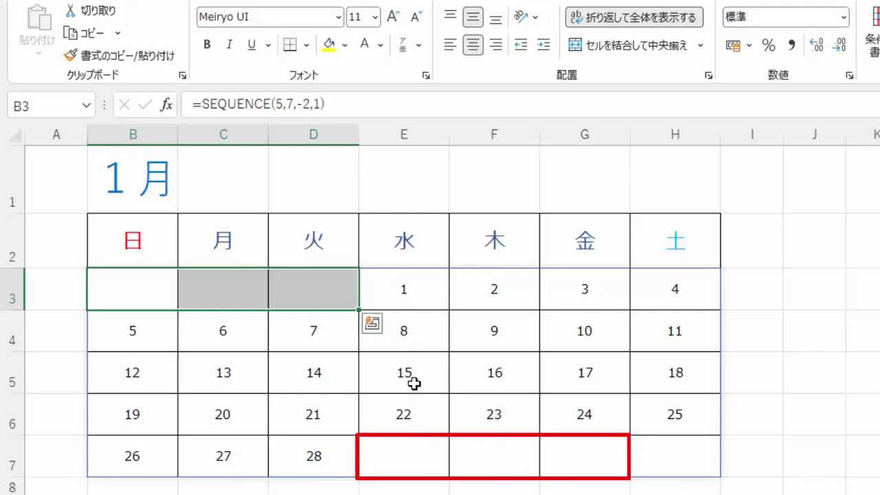
Step: Make 29, 30 and 31 in E7:G7 visible with black font
left_click(407, 458)
left_click_drag(408, 458, 565, 461)
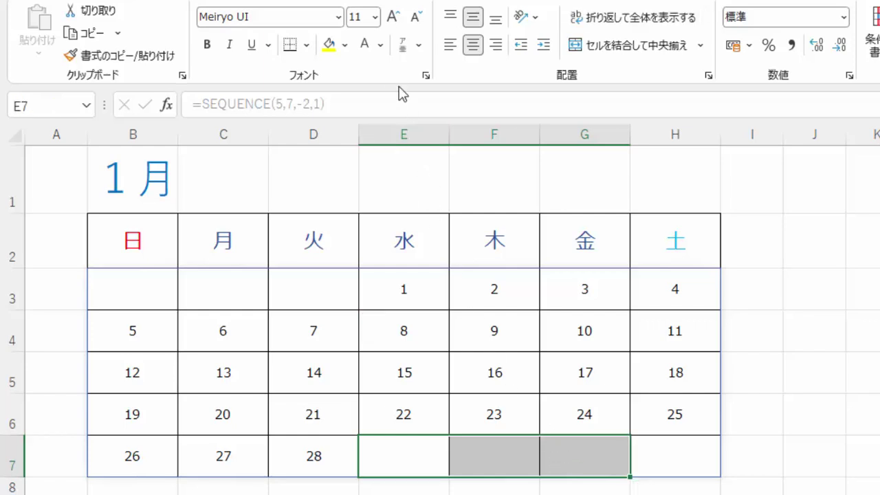
left_click(381, 47)
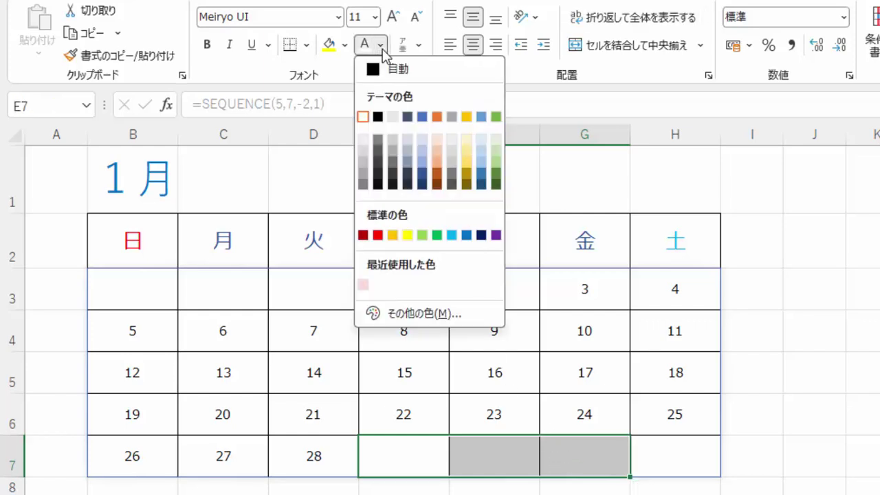
left_click(379, 116)
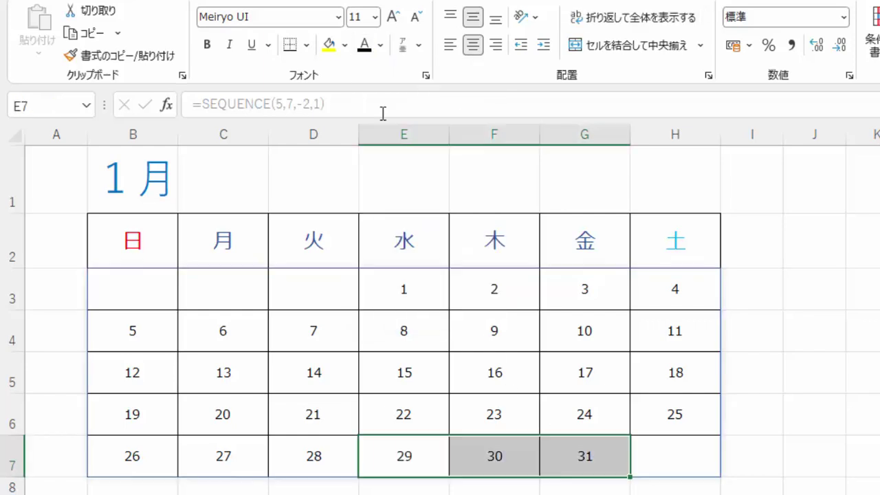
left_click(390, 174)
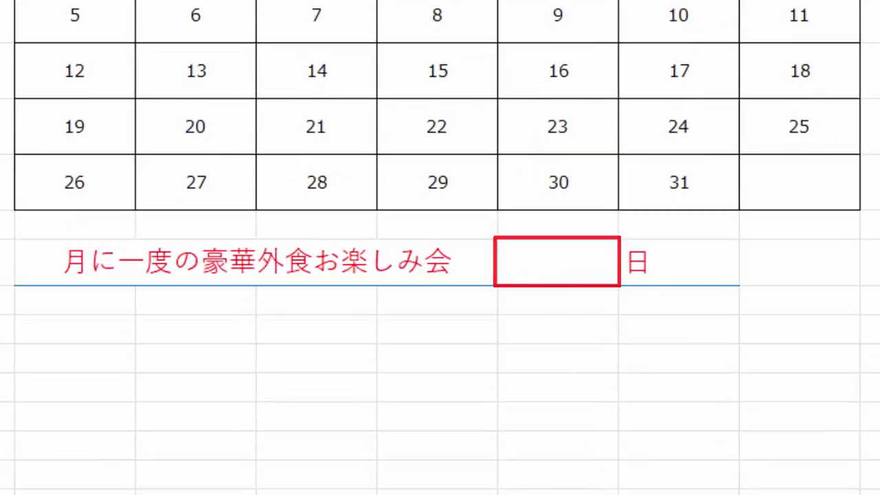
left_click(544, 260)
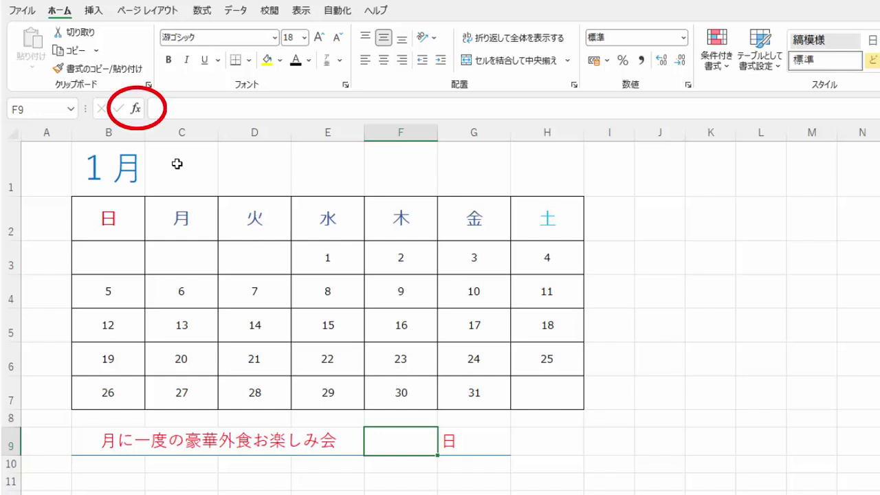
Step: Pick RANDBETWEEN from the Insert Function list for the event-day cell
left_click(136, 109)
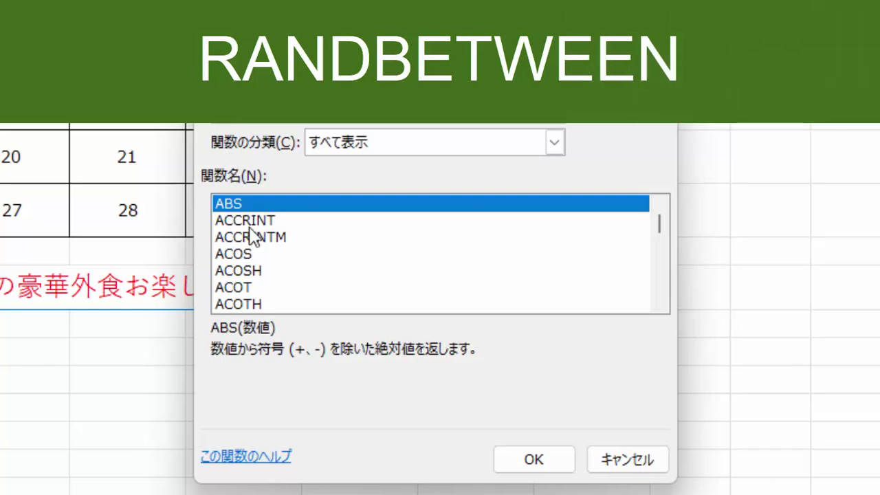
left_click(256, 273)
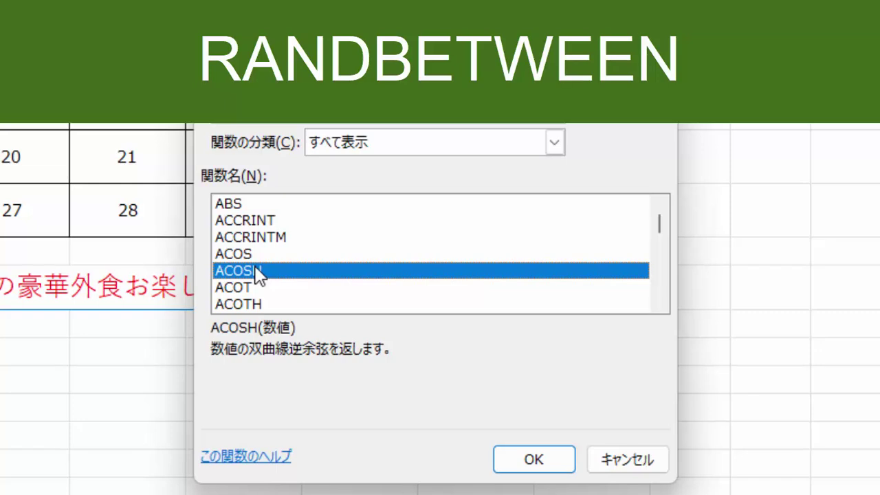
key("r")
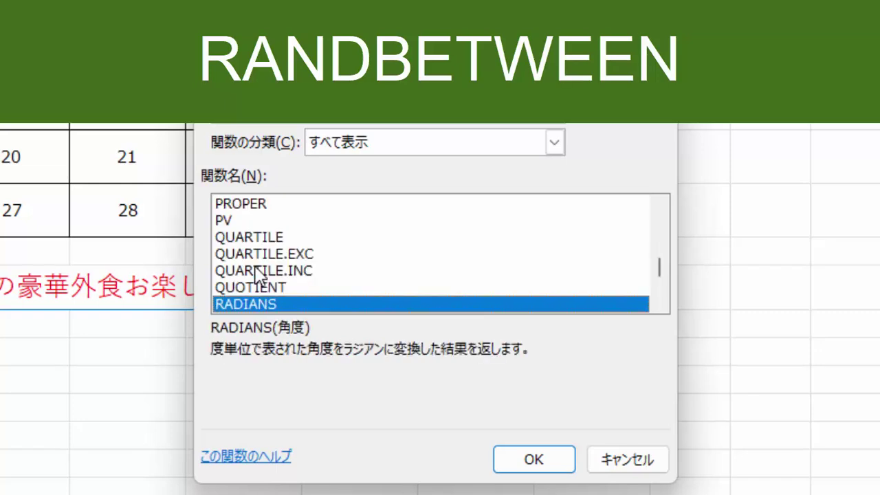
scroll(256, 273, "down", 1)
scroll(257, 272, "down", 1)
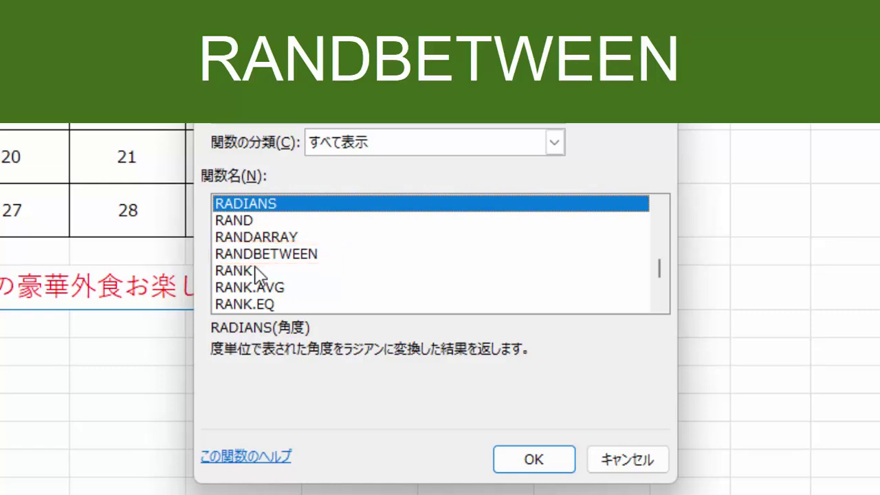
left_click(256, 261)
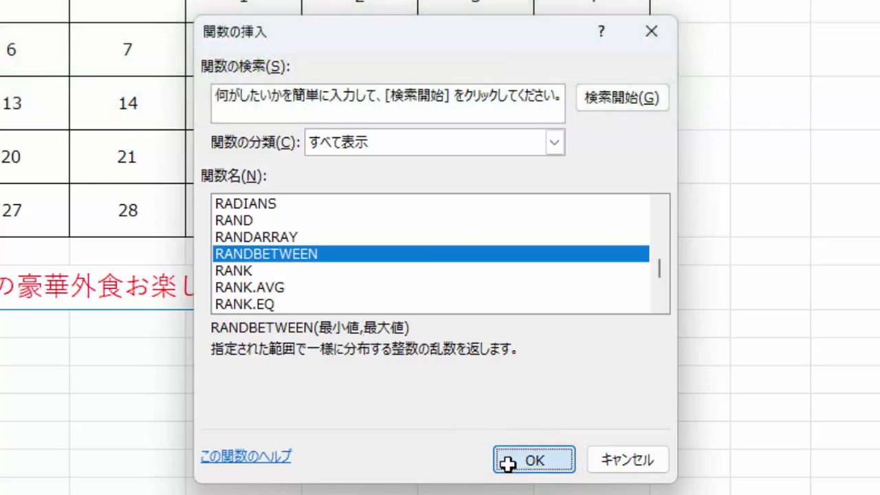
Step: Enter =RANDBETWEEN(1,31) in the event-day cell, with minimum 1 and maximum 31
left_click(507, 465)
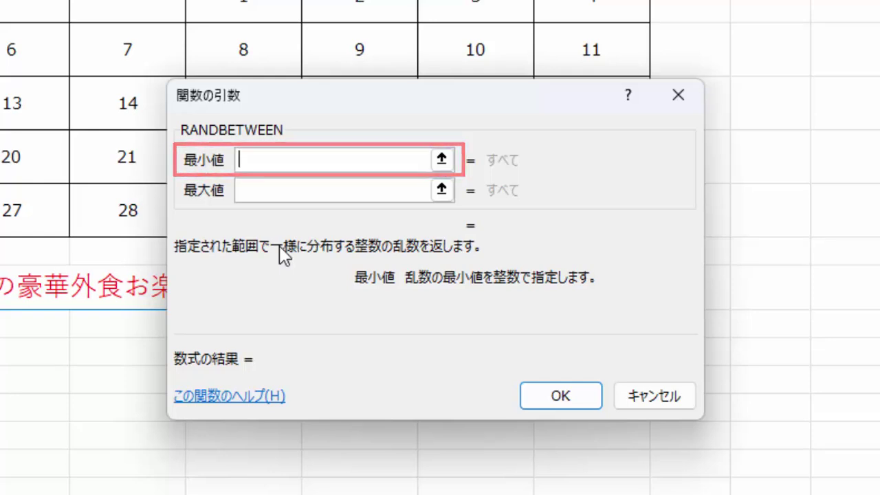
type("1")
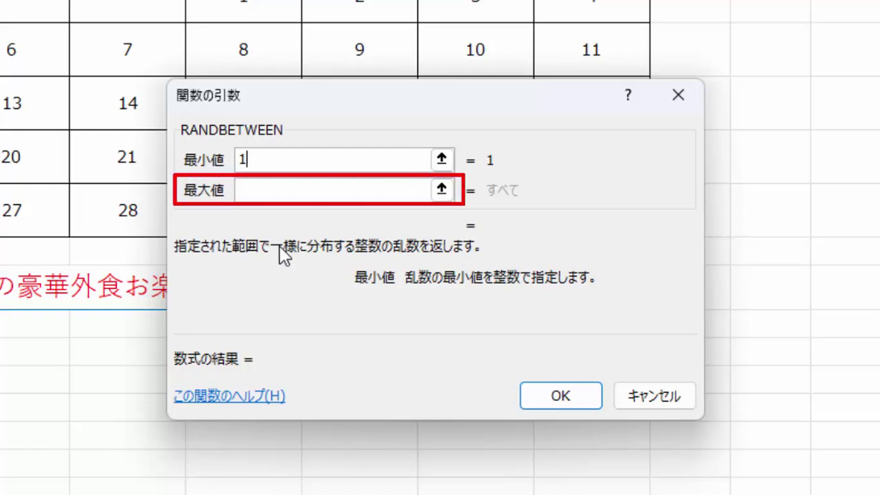
left_click(244, 192)
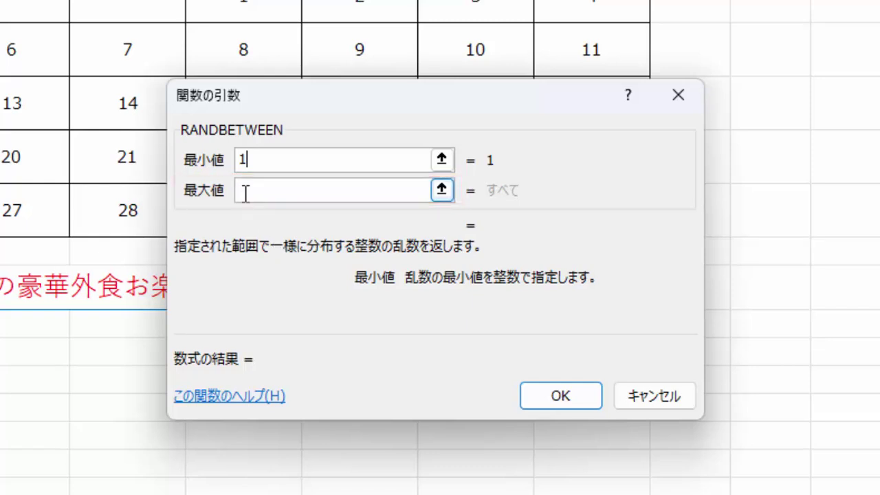
type("3")
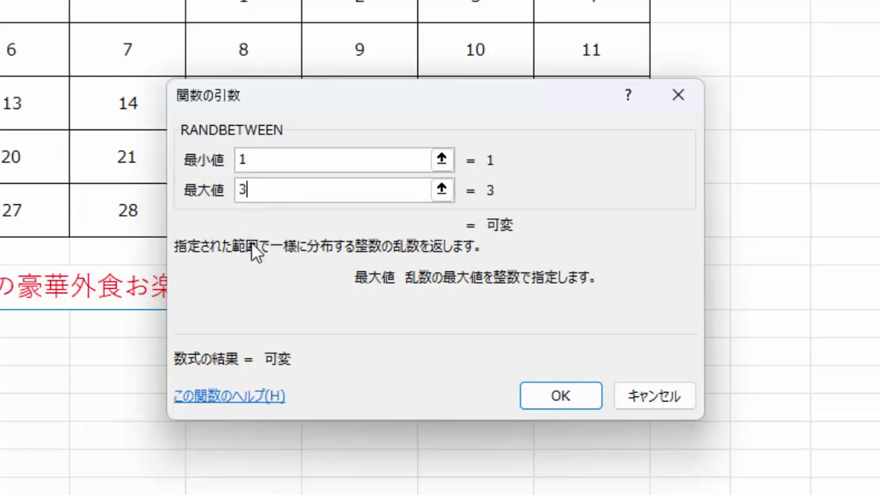
type("1")
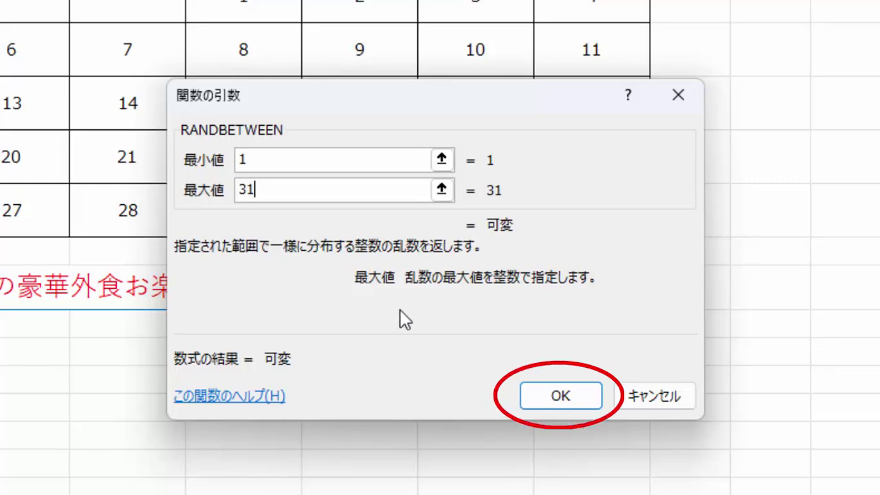
left_click(558, 397)
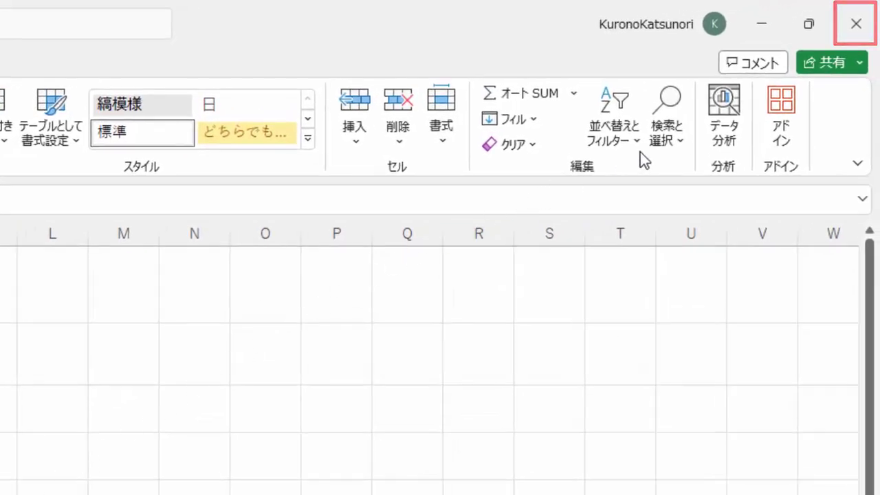
Step: Close Excel, choosing 保存しない (Don't Save) for Lesson15.xlsx
left_click(854, 36)
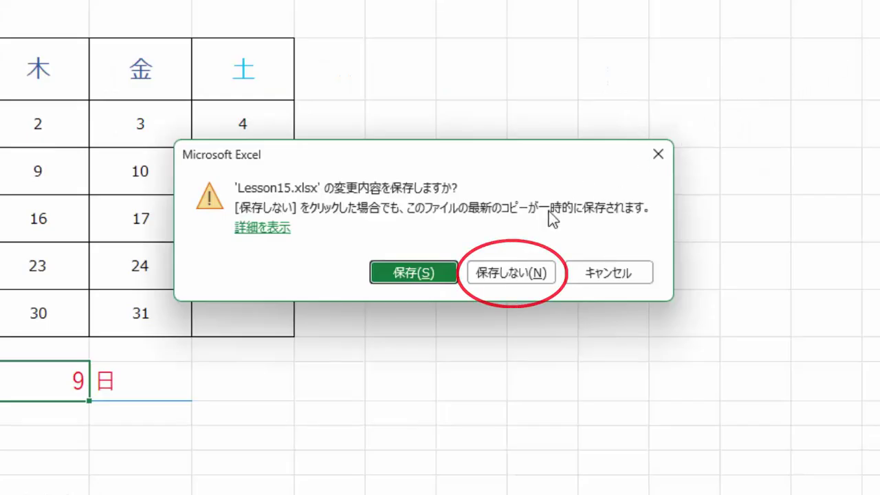
left_click(514, 275)
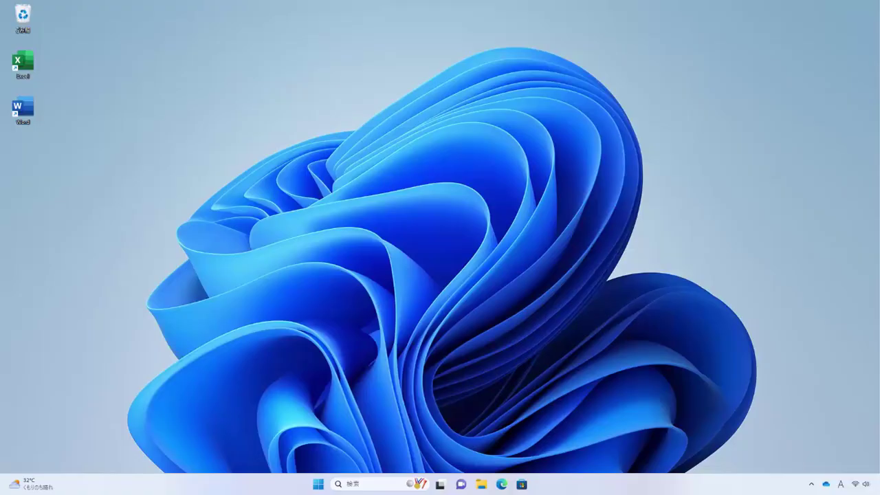